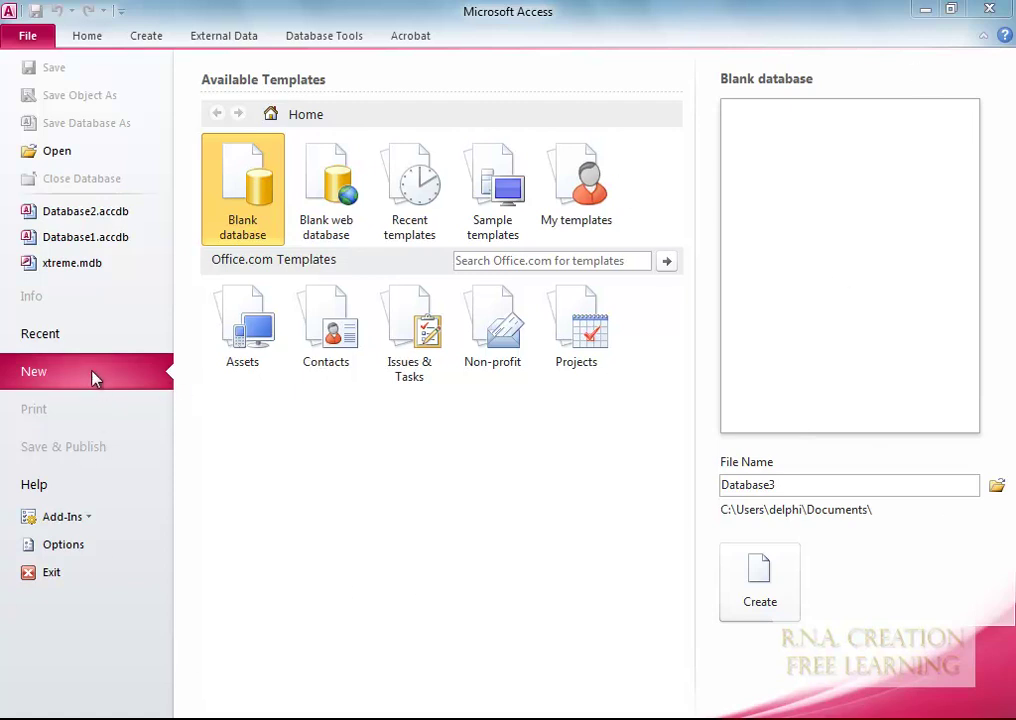
Step: Create a new blank database
double_click(245, 200)
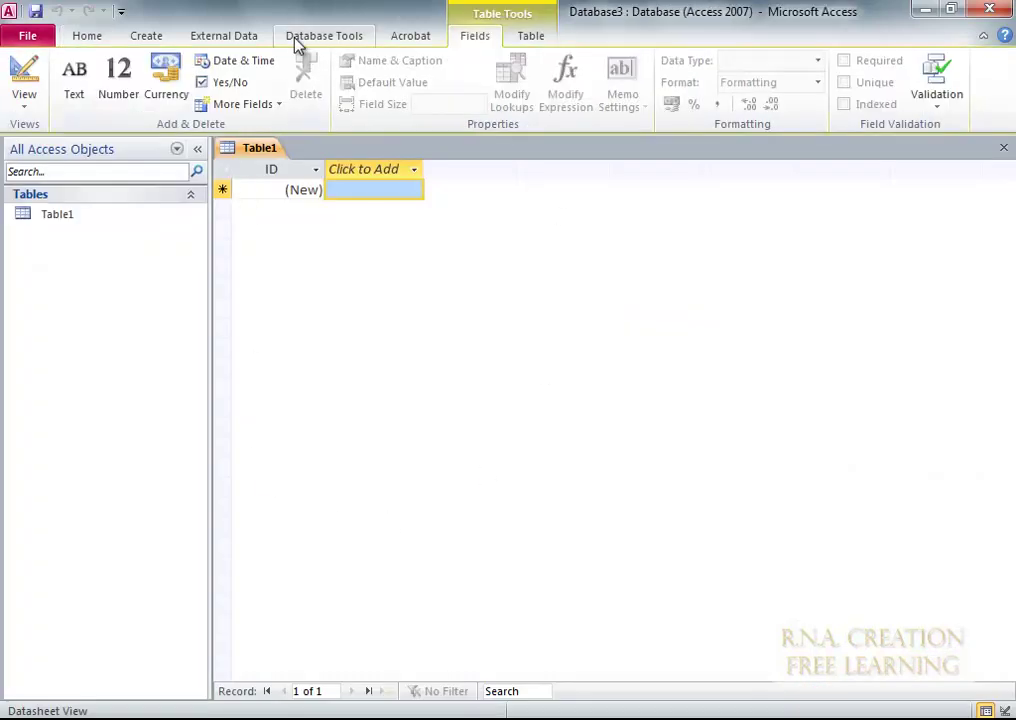
click(240, 37)
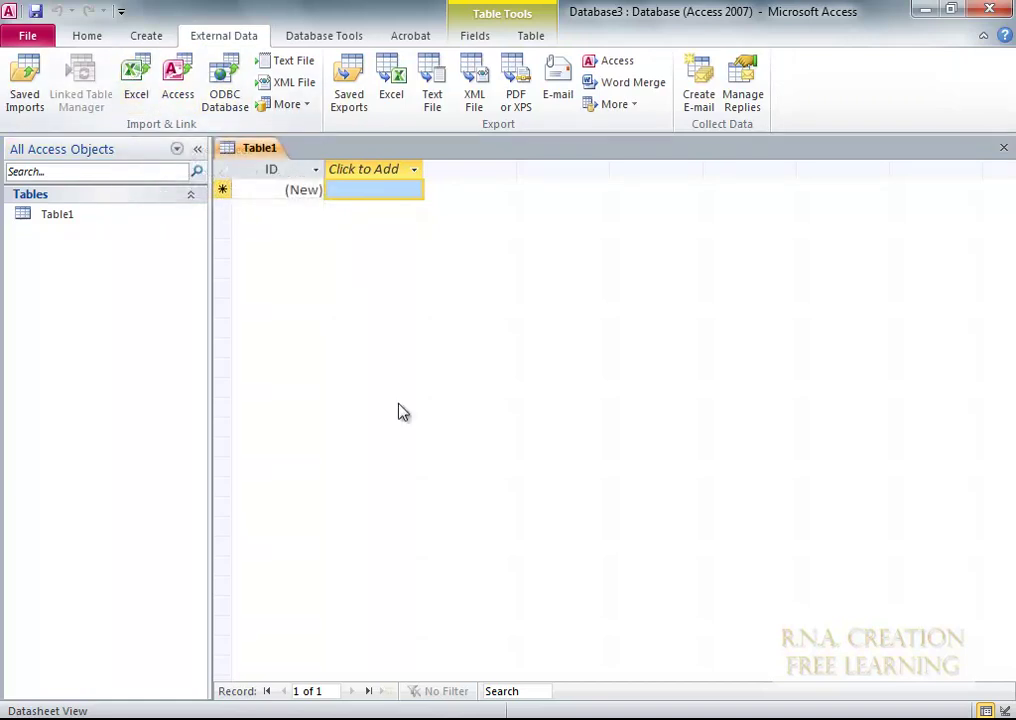
Step: Switch to Excel to view the source data in the pivottable1 workbook, and return to Access
mouse_move(467, 718)
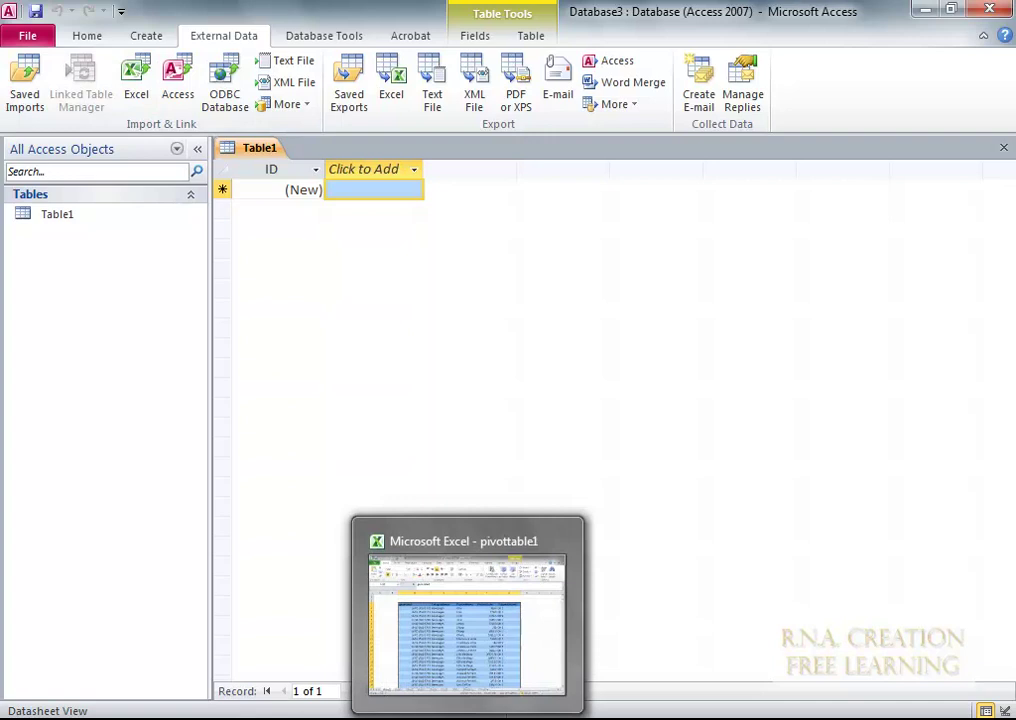
click(467, 718)
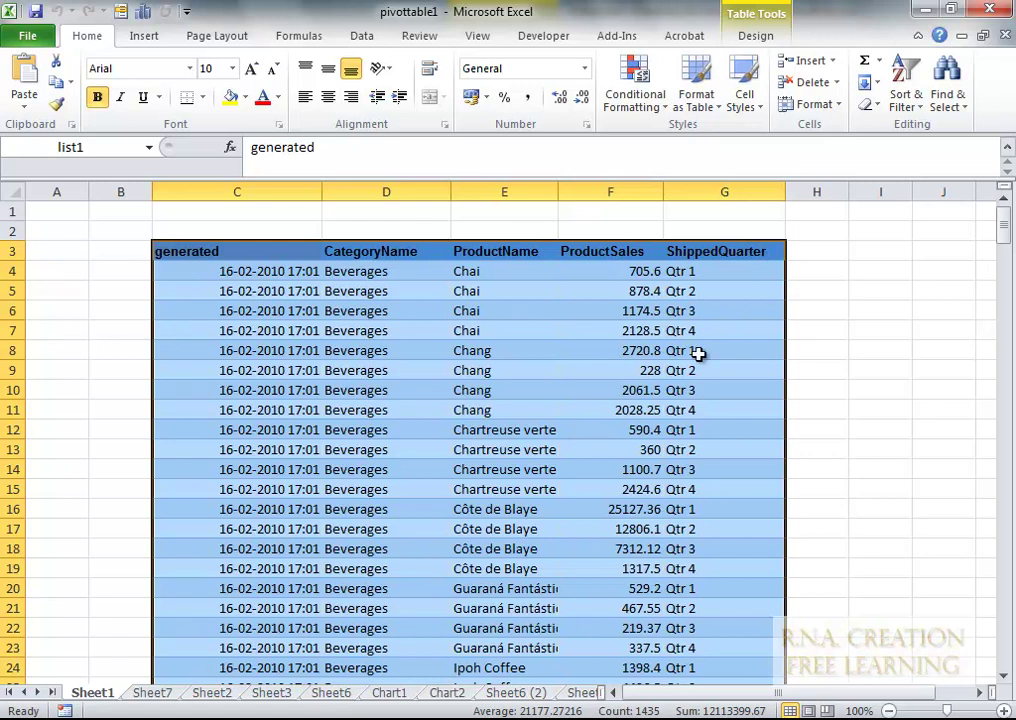
click(922, 10)
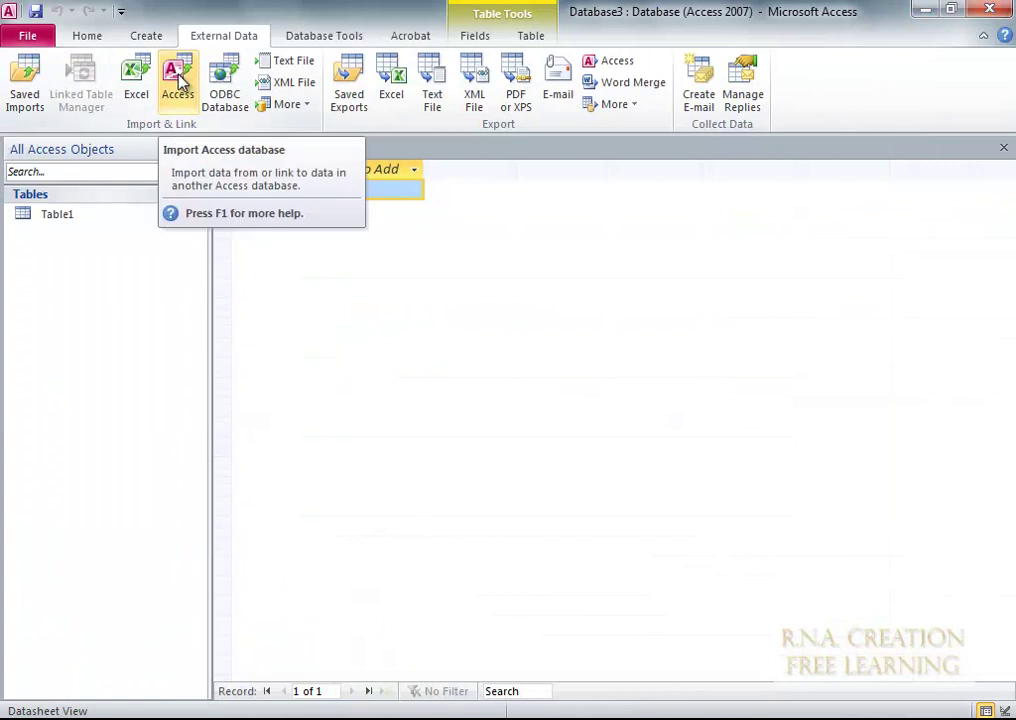
Step: Start an Excel import into a new table of the current database, using G:\pivottable1.xlsx as the source file
click(133, 82)
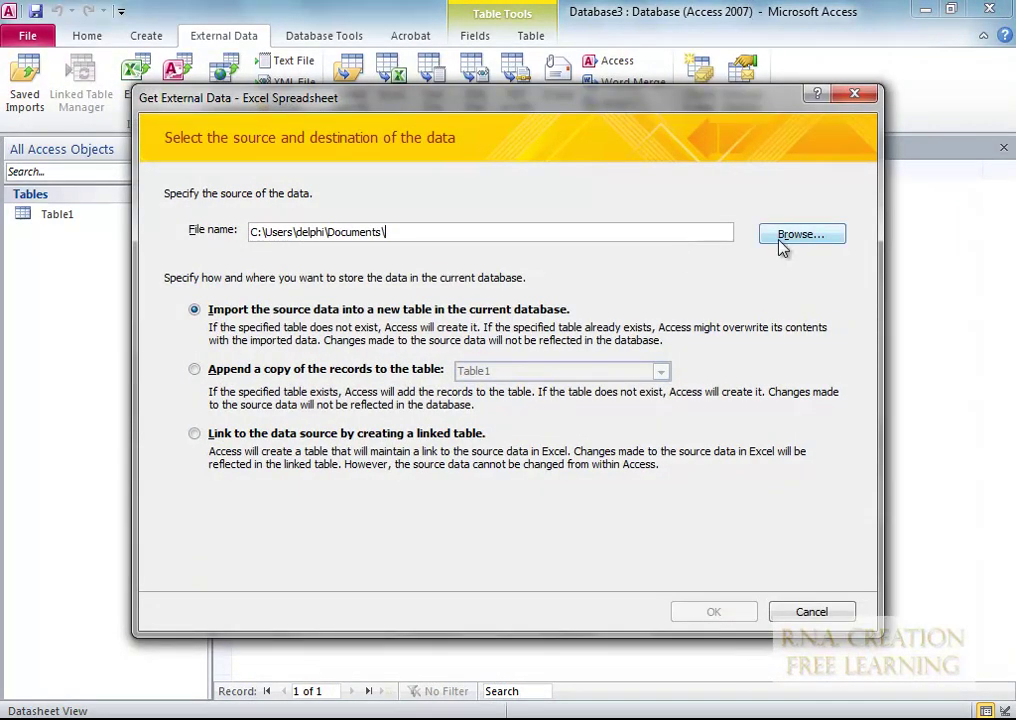
click(801, 236)
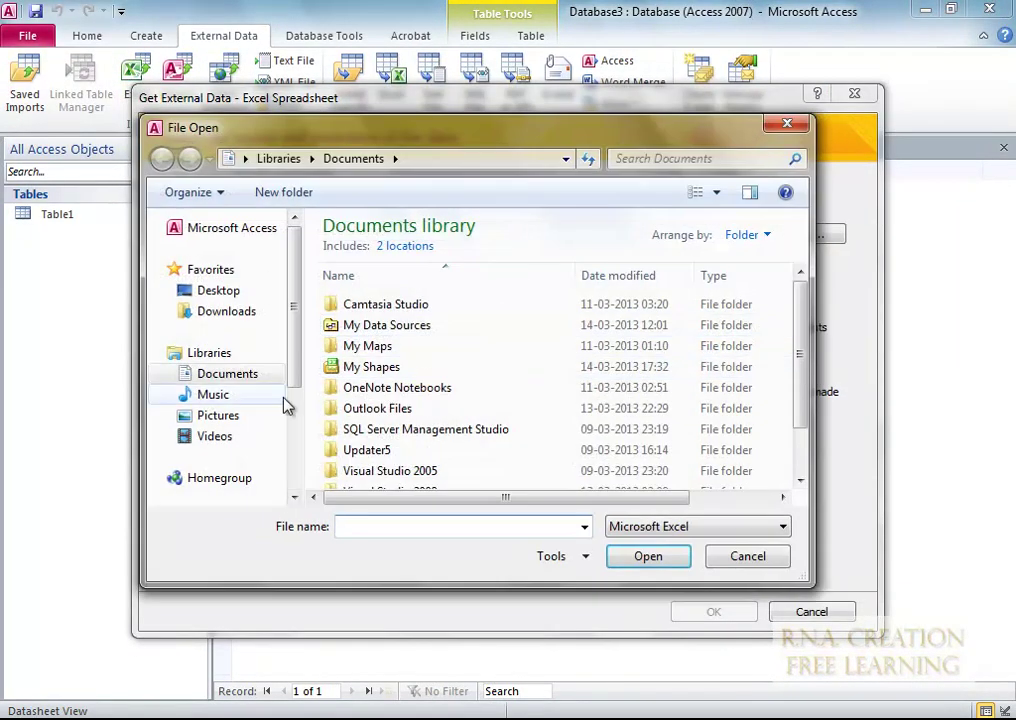
drag(297, 355, 283, 435)
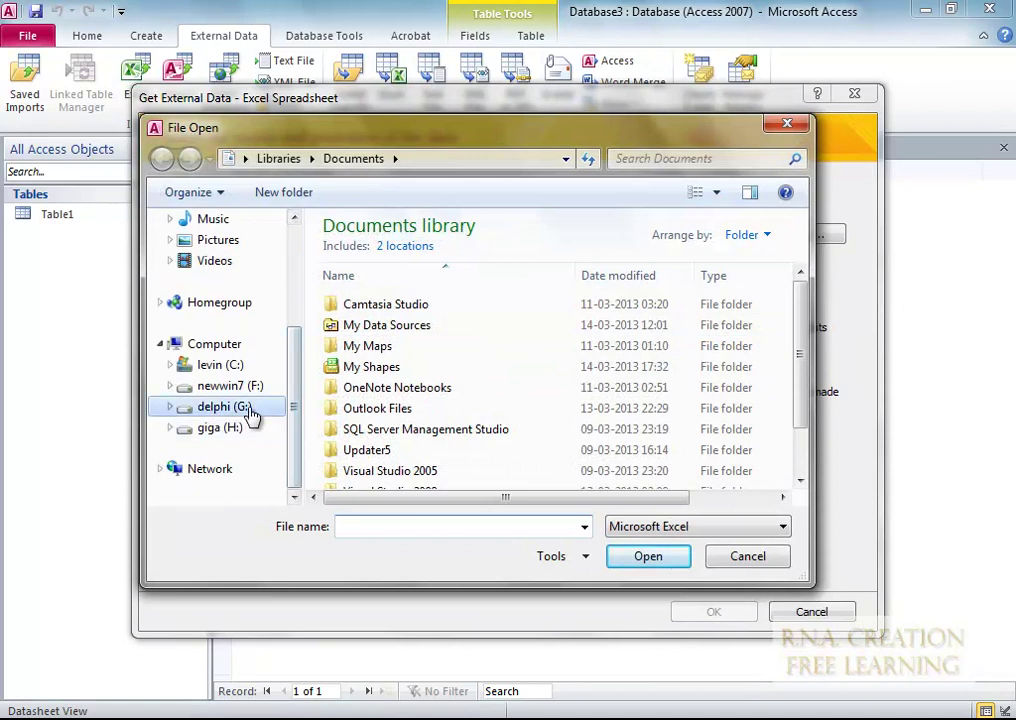
click(254, 415)
drag(803, 318, 805, 465)
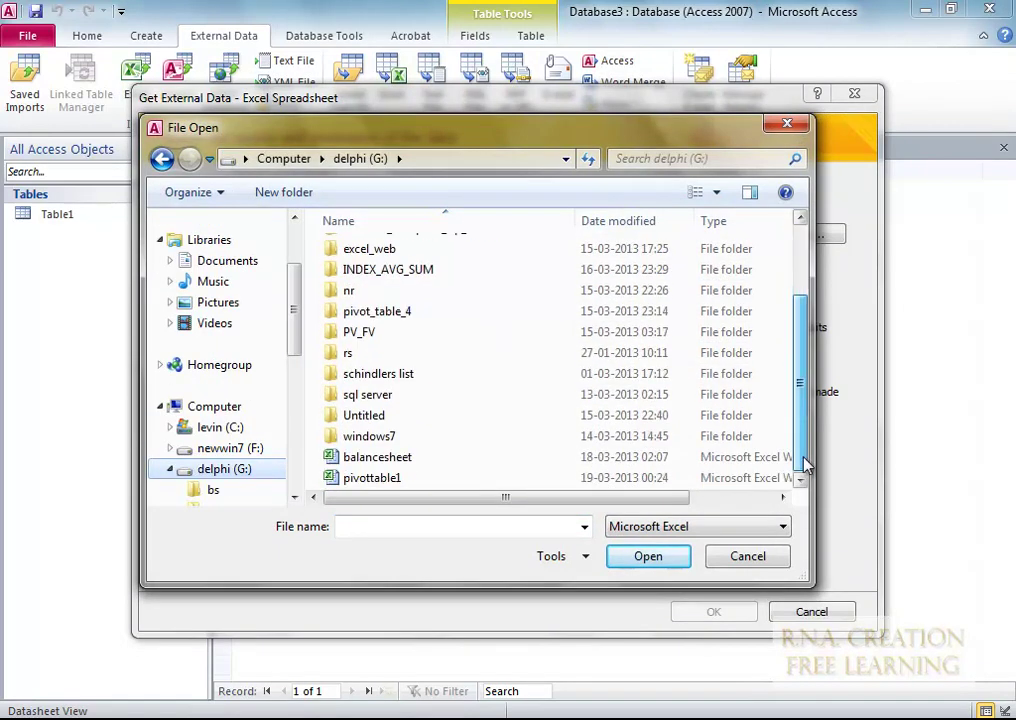
double_click(393, 479)
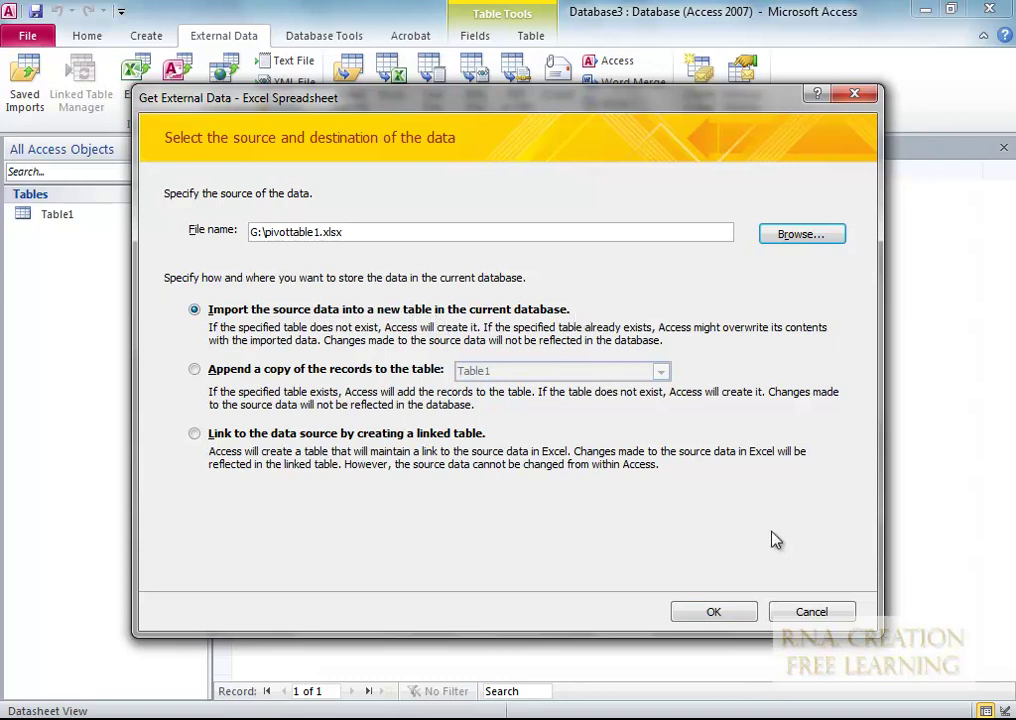
click(713, 612)
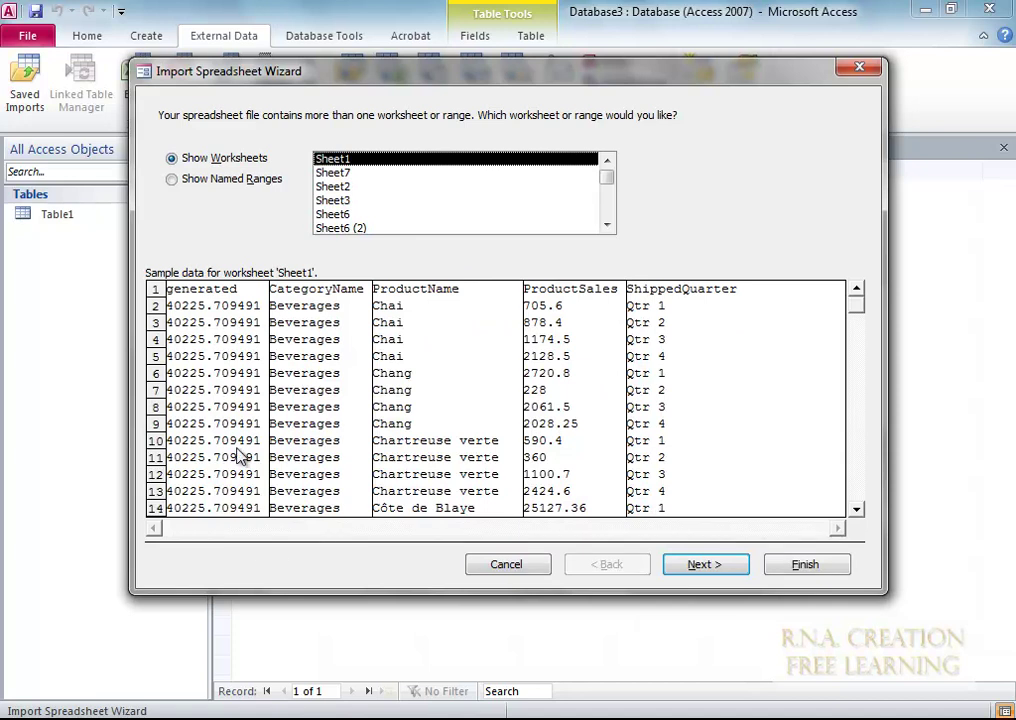
Step: Import Sheet1 with its first row as column headings, and set the generated field's data type to Long Integer
click(705, 565)
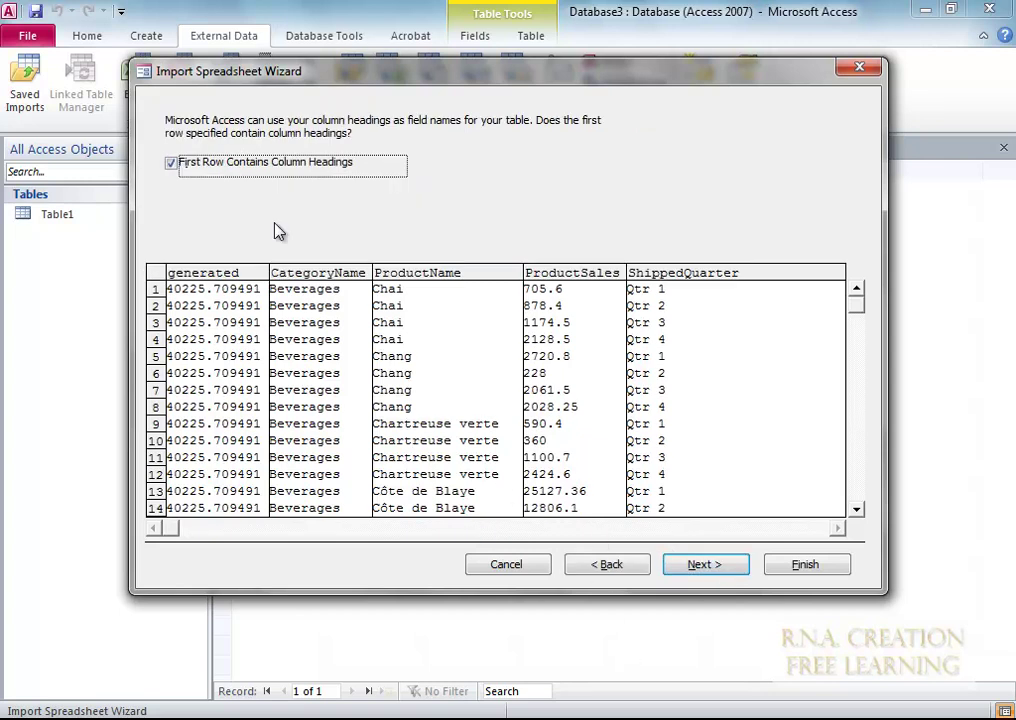
click(712, 570)
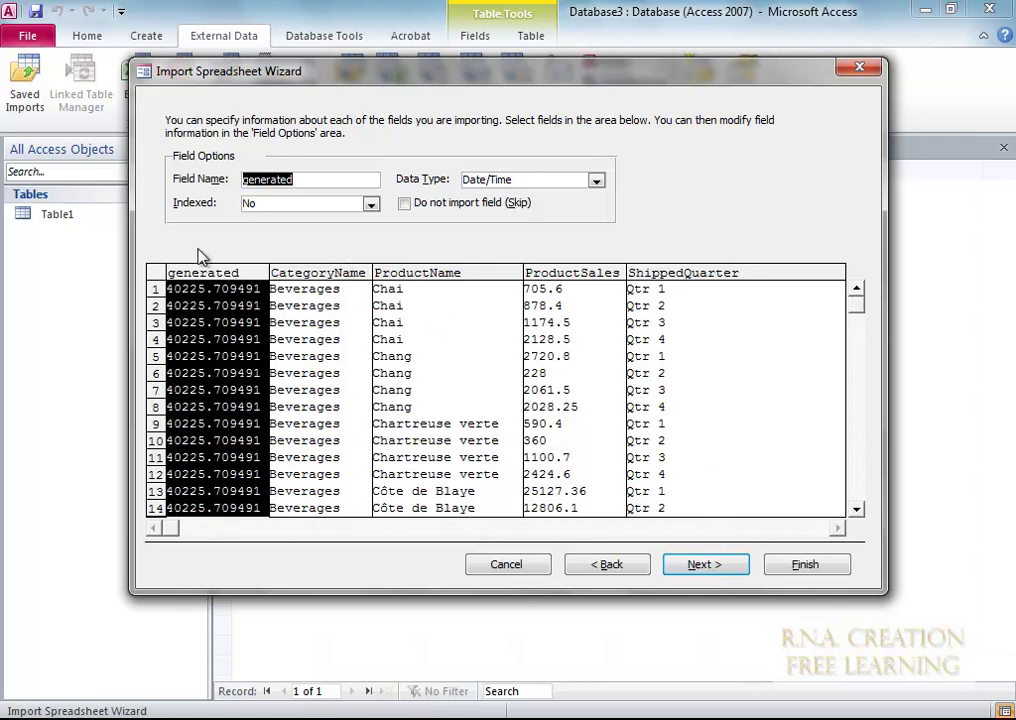
click(597, 181)
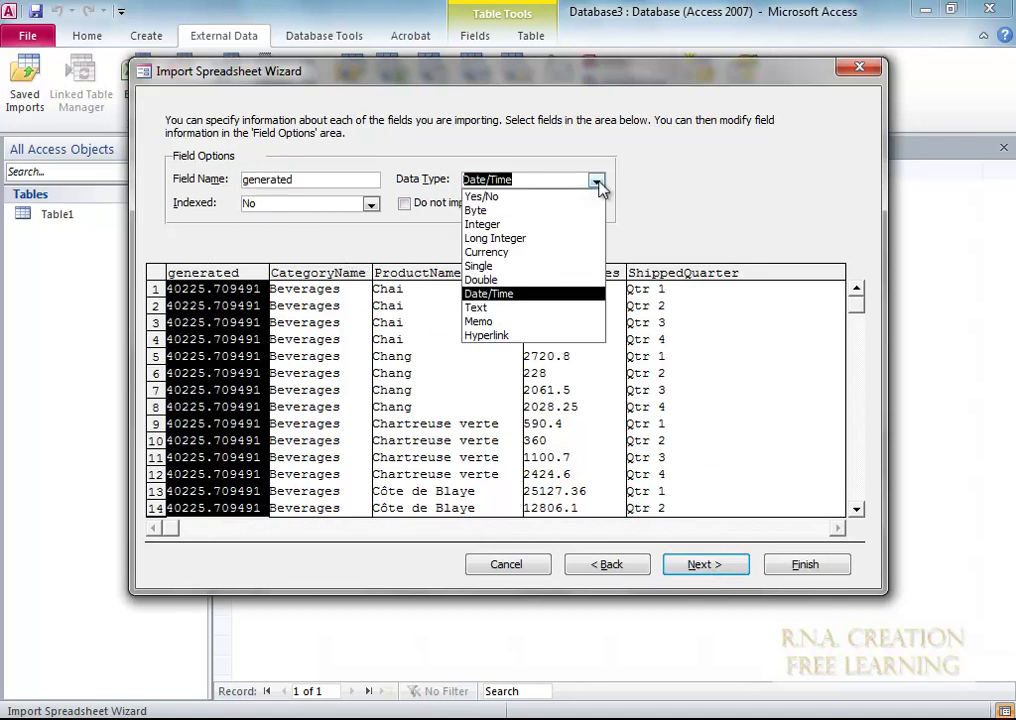
click(560, 240)
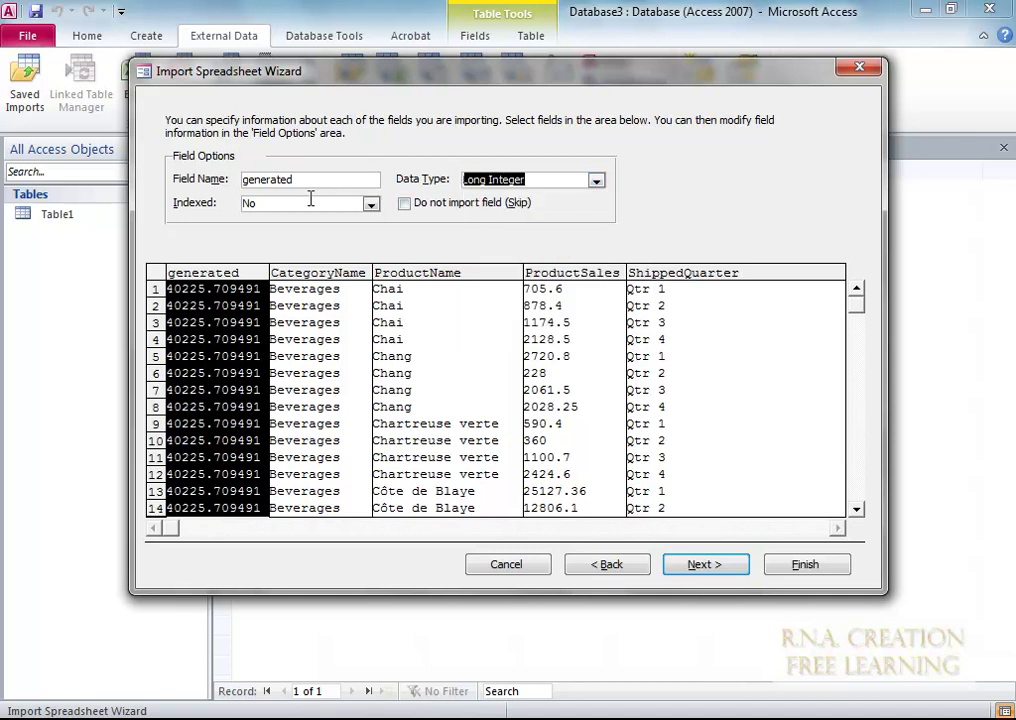
click(705, 566)
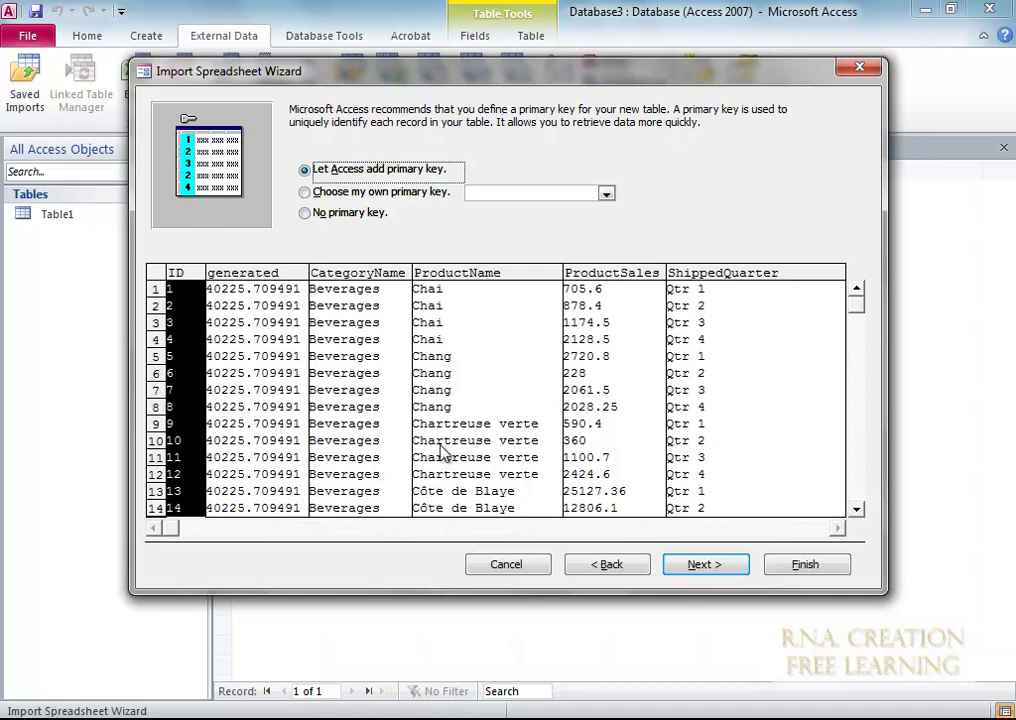
click(605, 194)
click(605, 194)
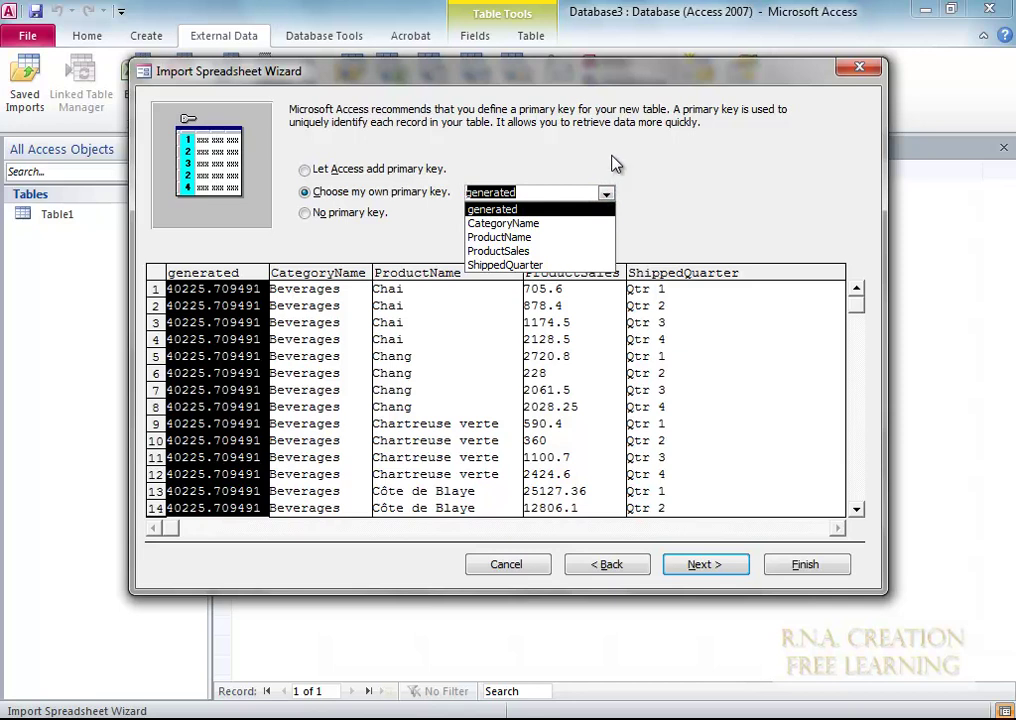
click(615, 164)
click(385, 168)
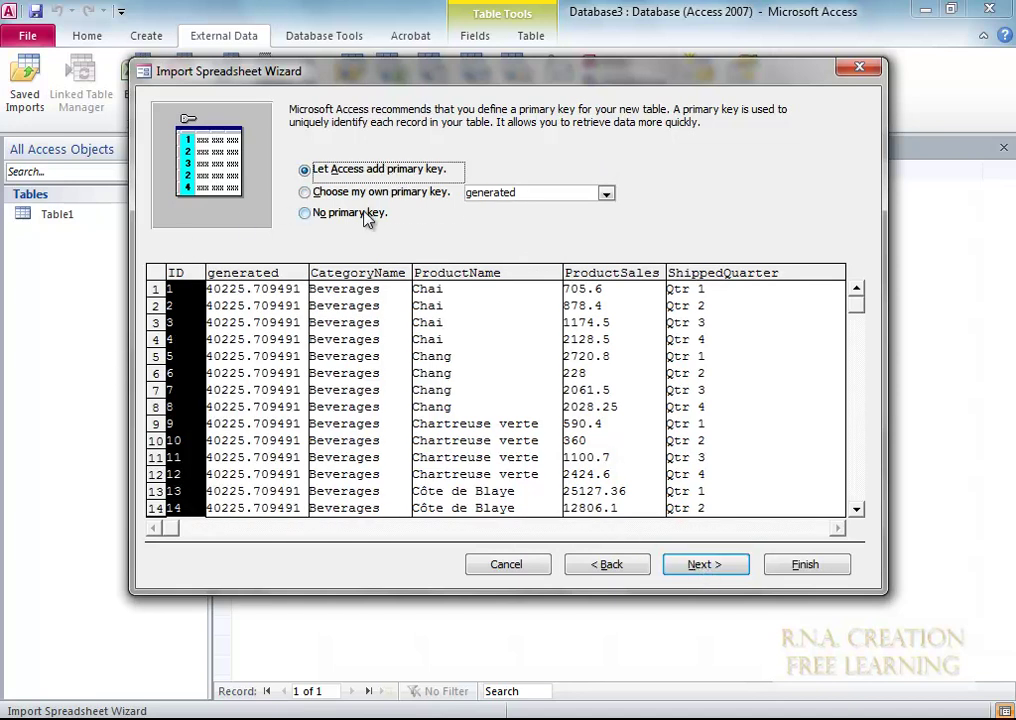
click(306, 212)
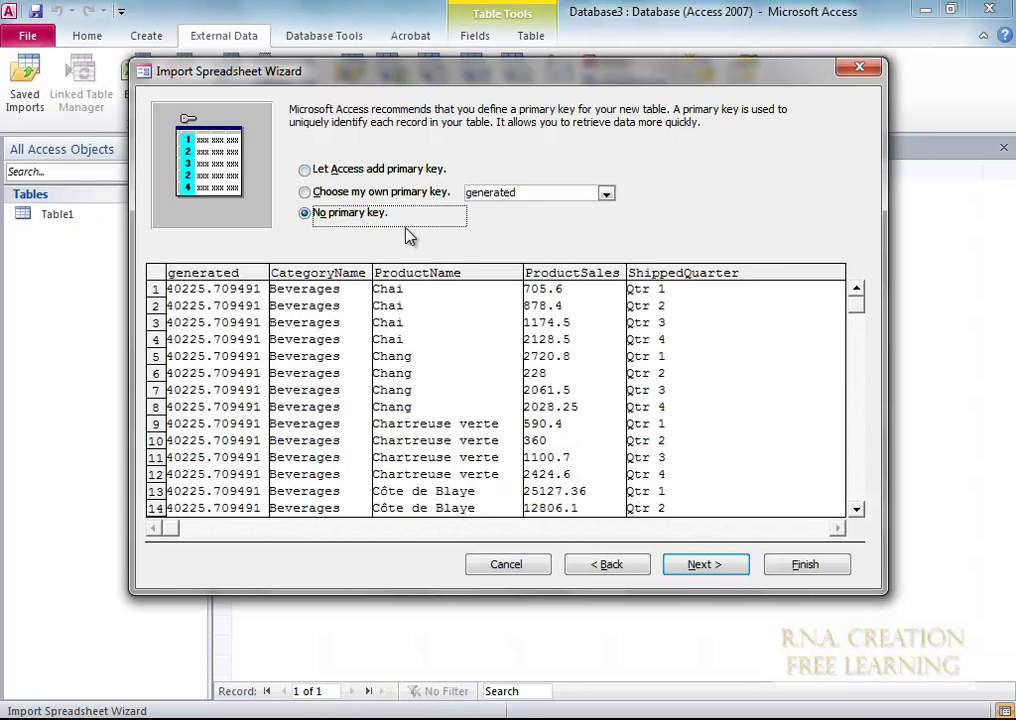
click(372, 192)
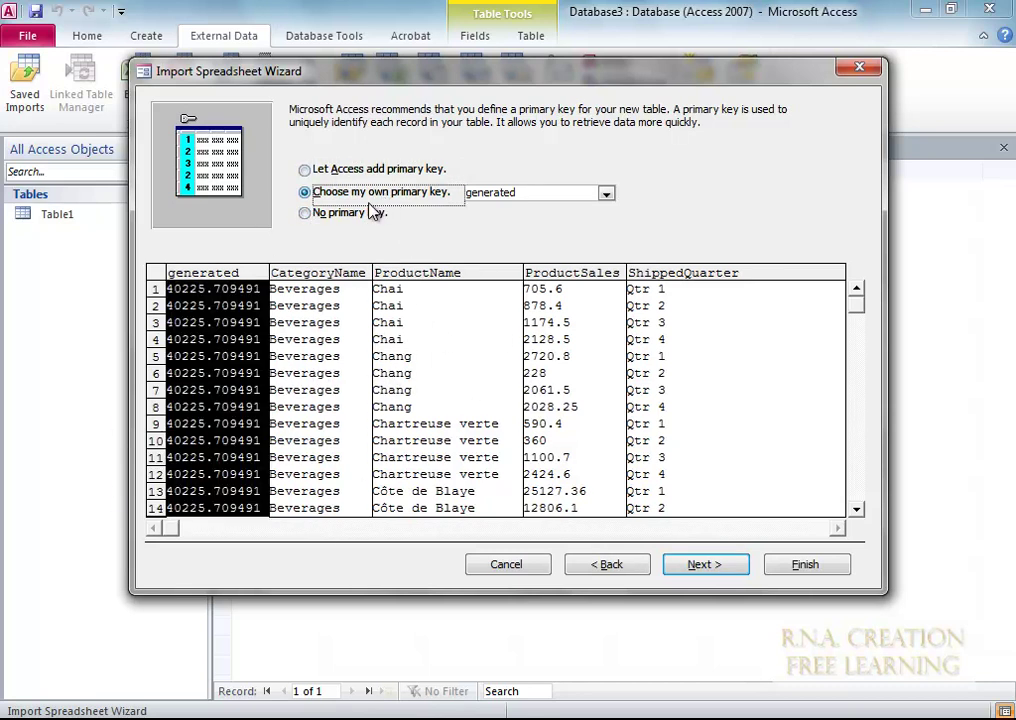
click(606, 195)
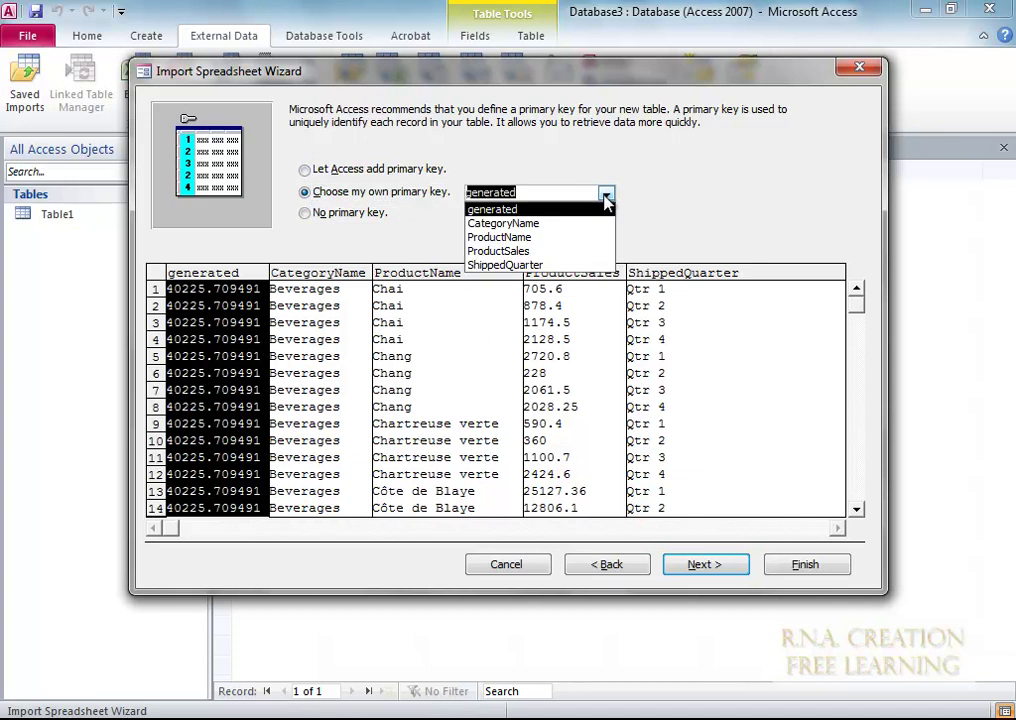
click(695, 189)
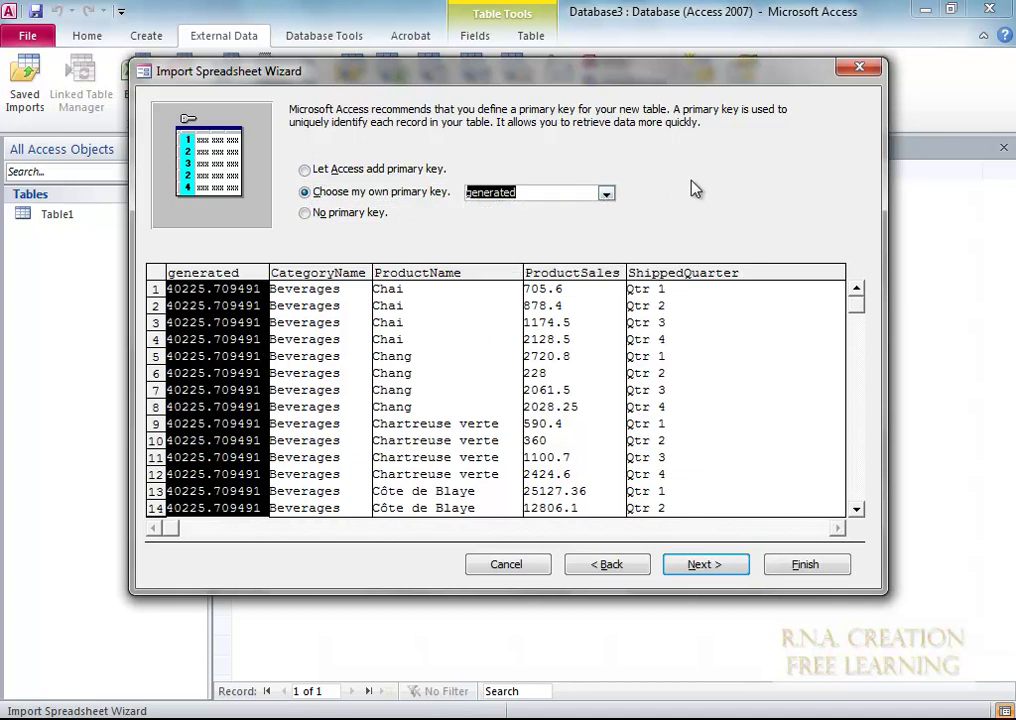
Step: Let Access add the primary key and finish the import into a table named table_import
click(414, 172)
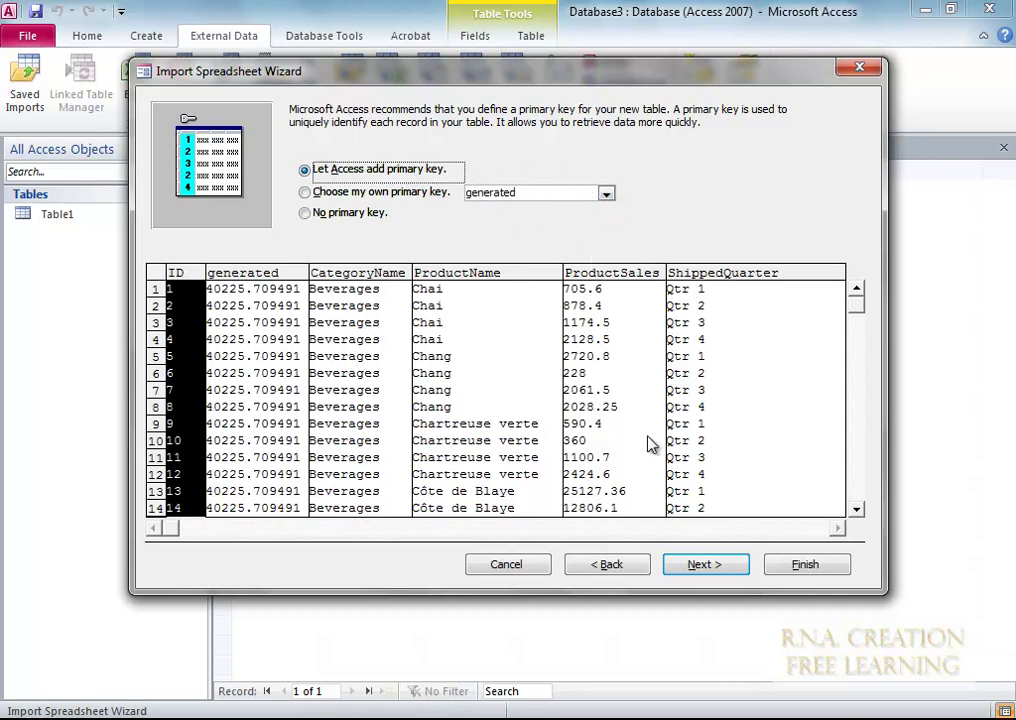
click(700, 564)
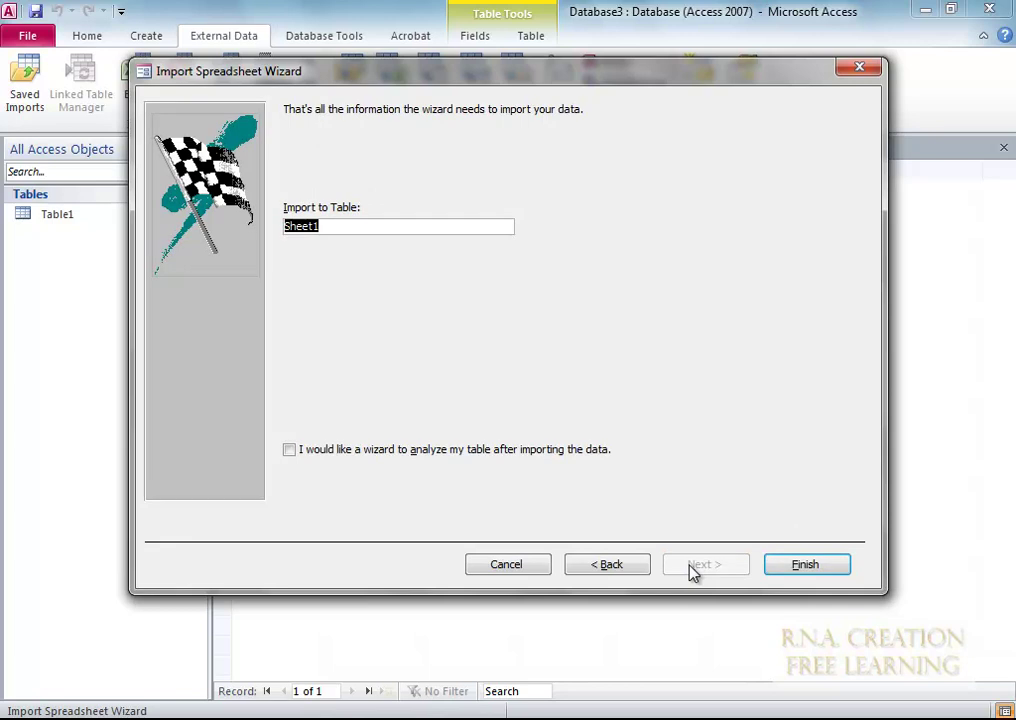
text(table_import)
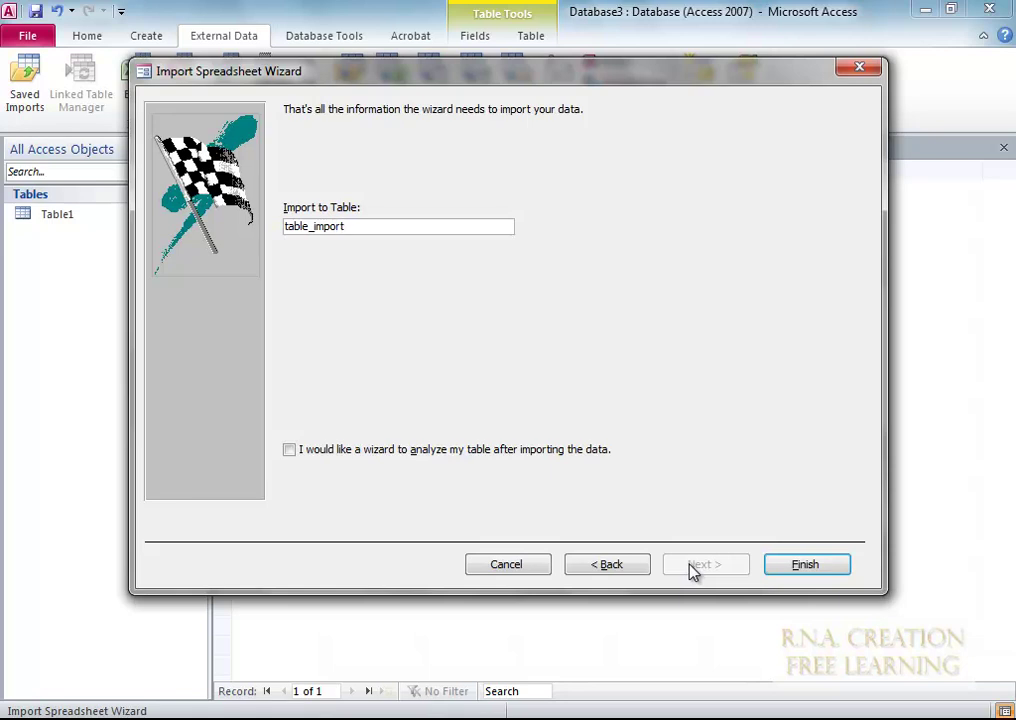
click(797, 566)
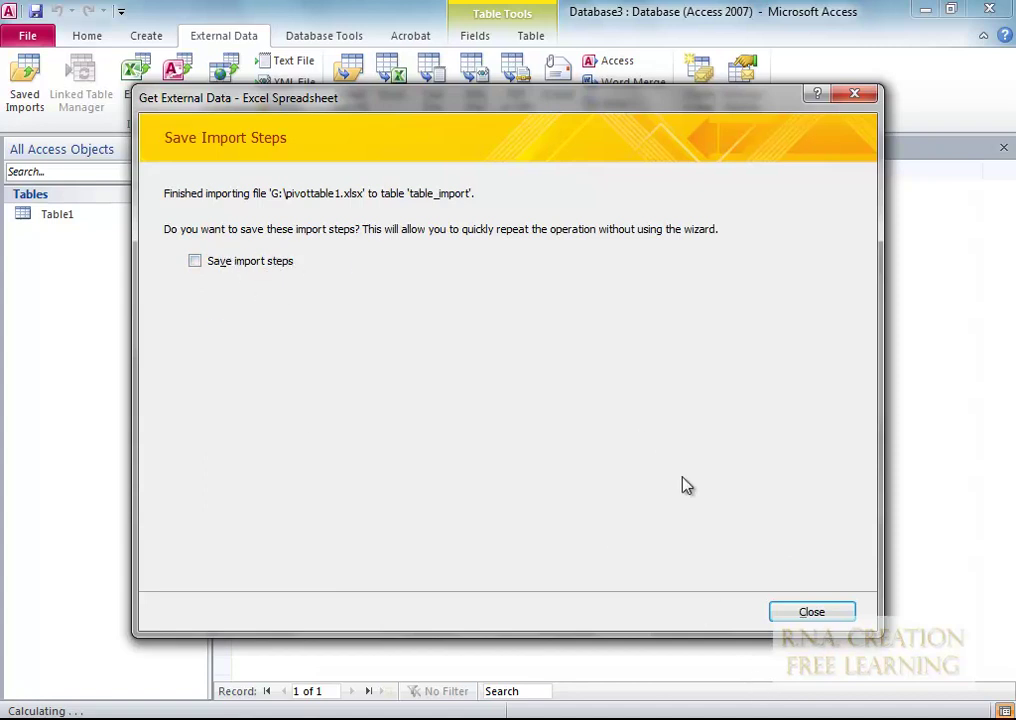
Step: Save the import steps as Import-pivottable1
click(230, 263)
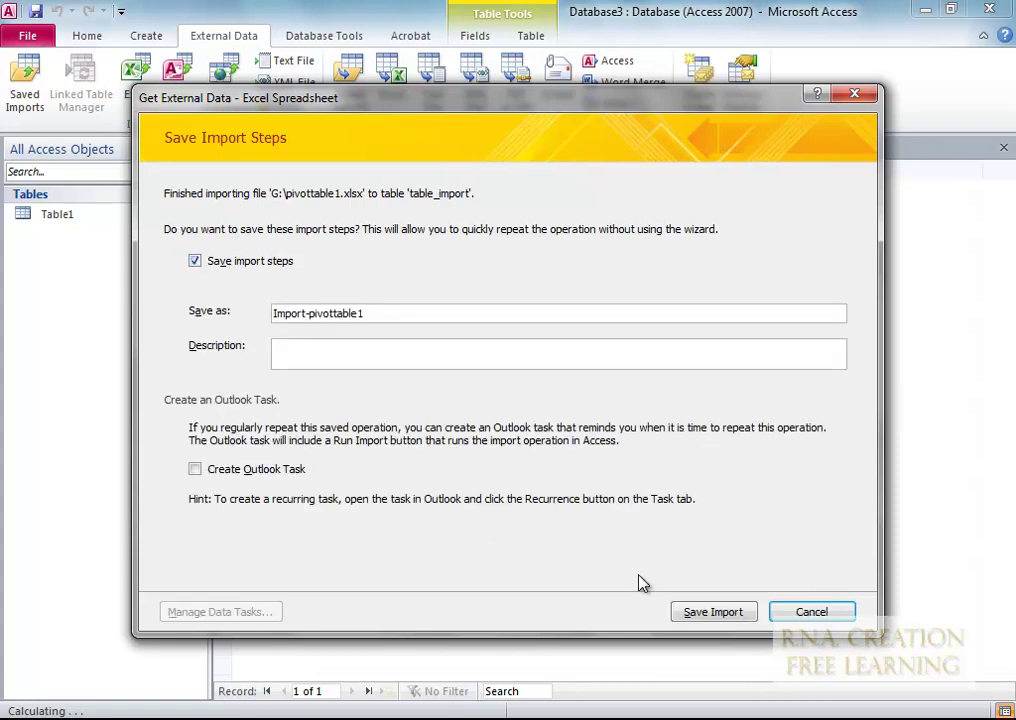
click(731, 622)
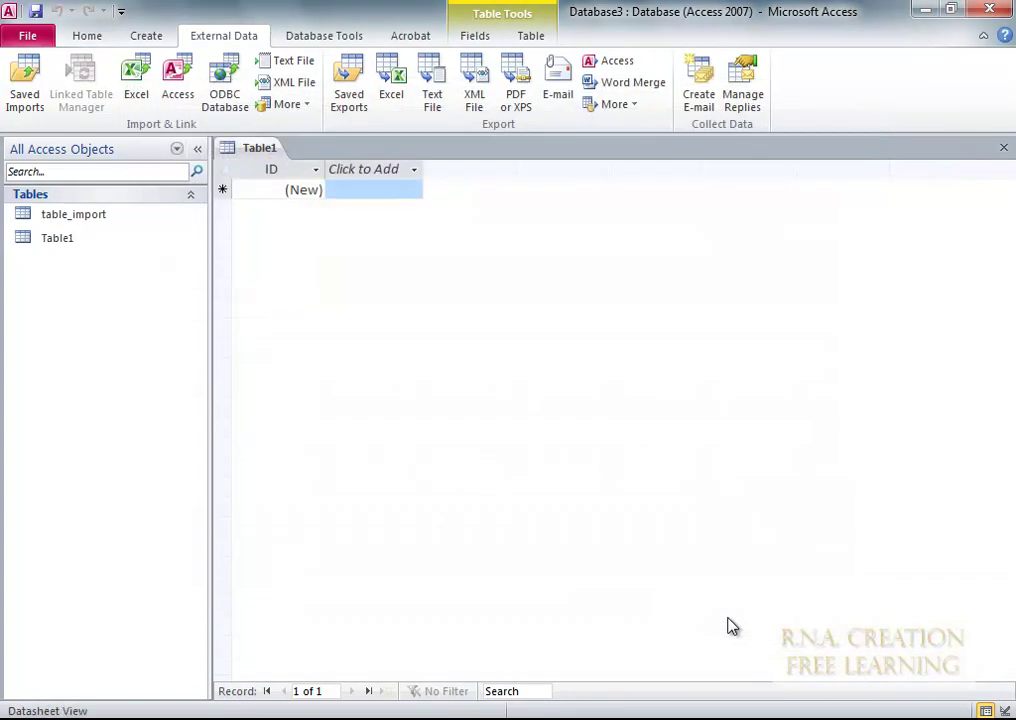
Step: Open table_import, widen the generated column until its dates fit, and close the table with its layout saved
double_click(53, 244)
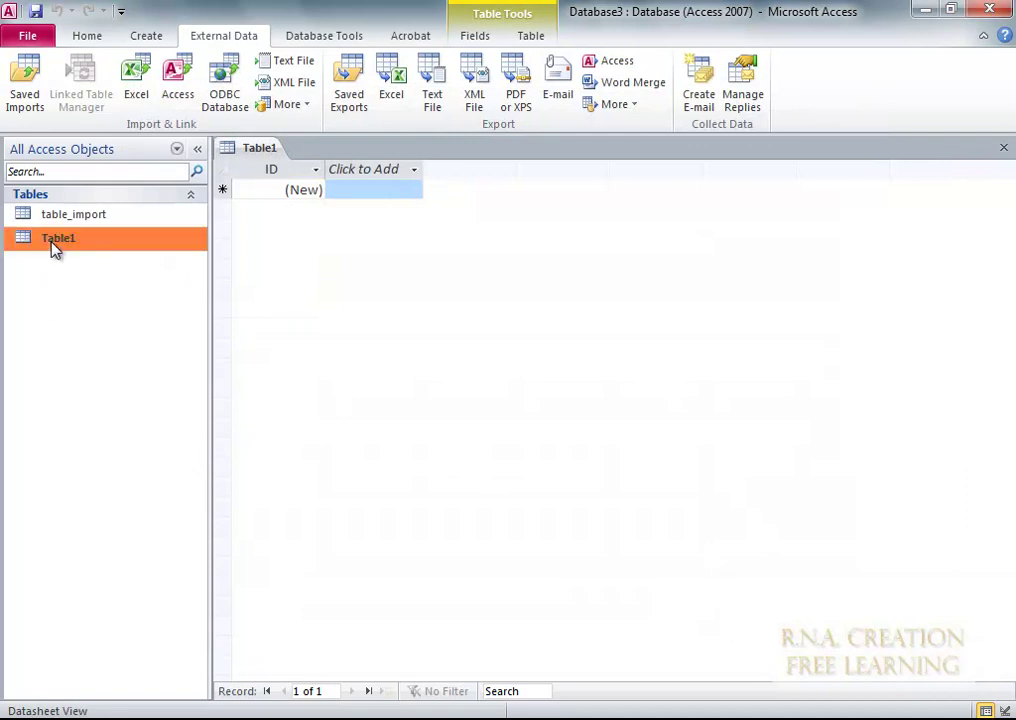
double_click(73, 218)
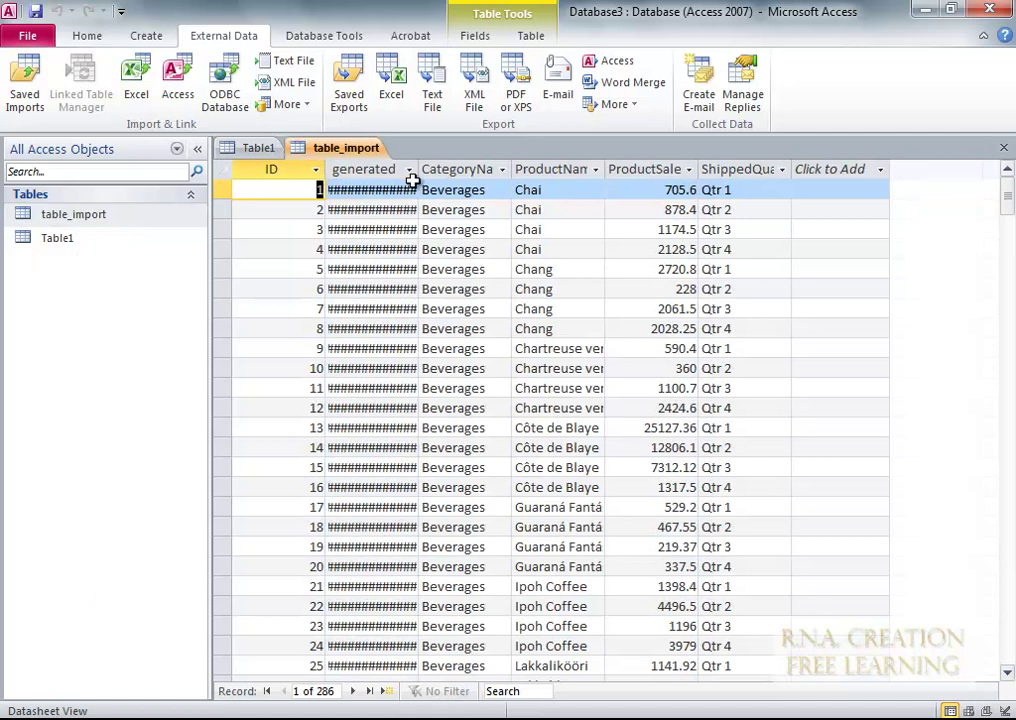
drag(418, 170, 472, 168)
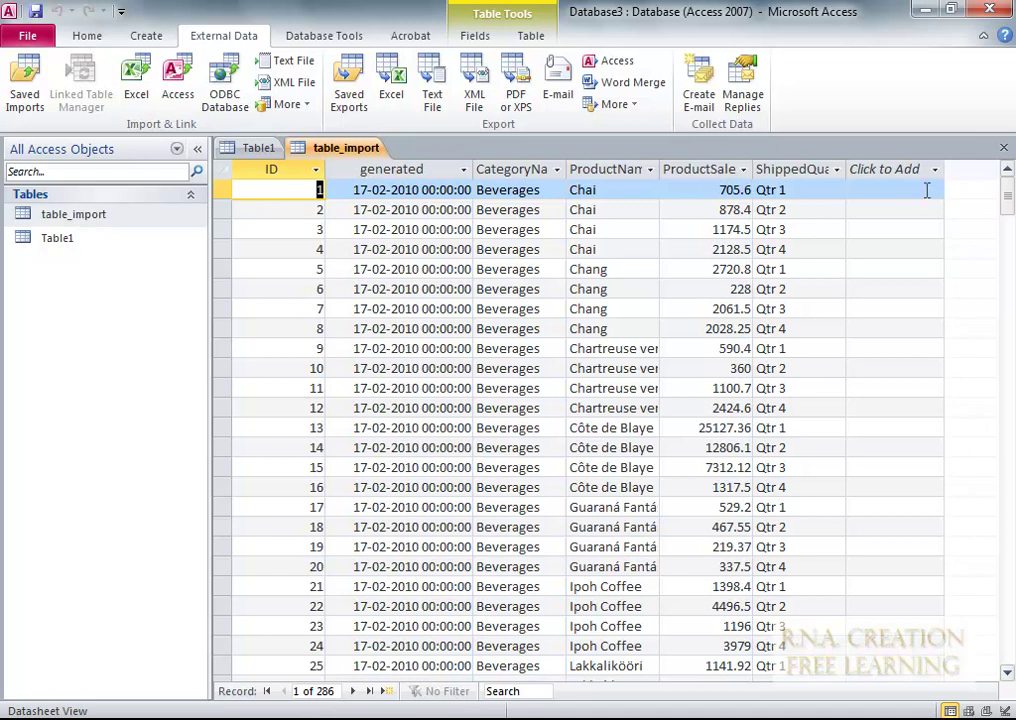
click(1004, 149)
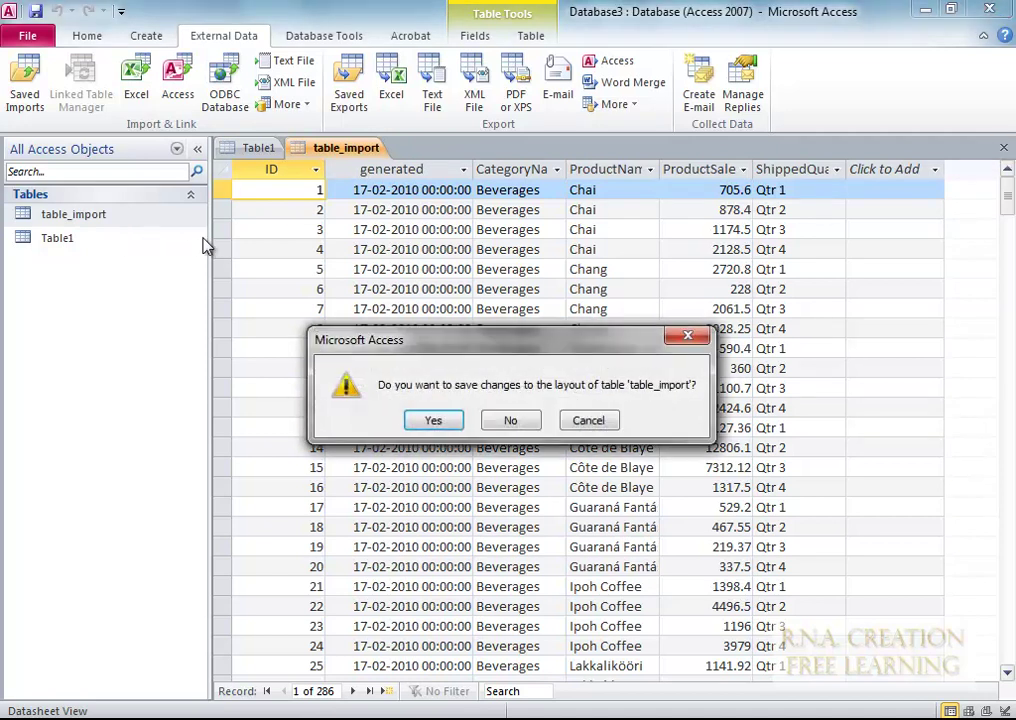
click(431, 421)
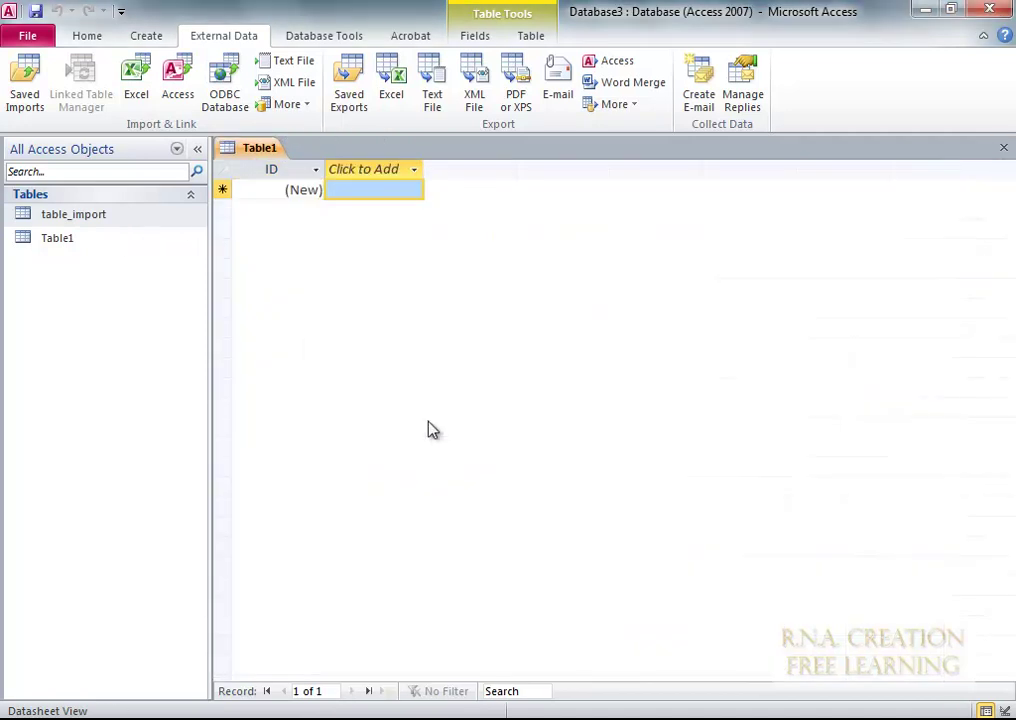
Step: Open table_import in Design View
right_click(84, 216)
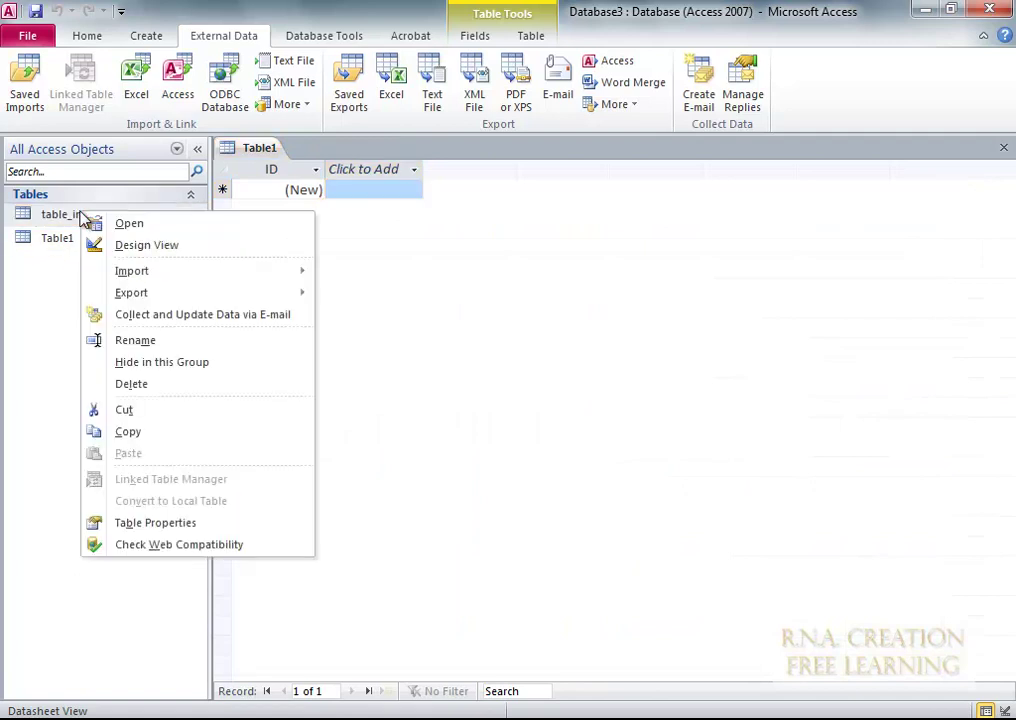
click(129, 254)
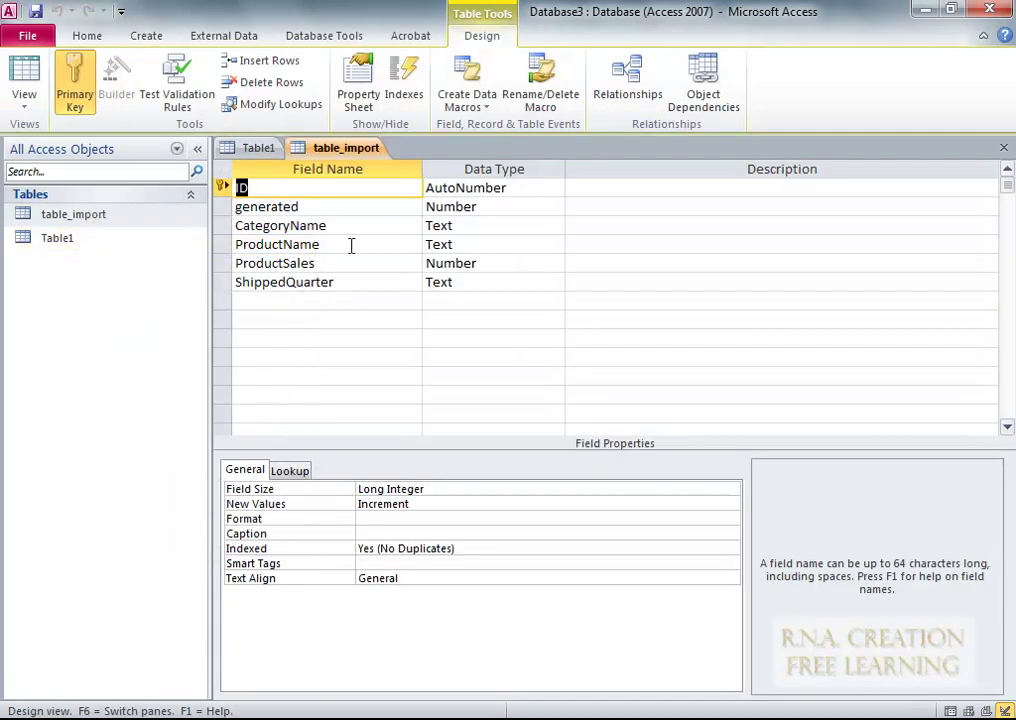
Step: Permanently delete the generated field and its data from the design of table_import
click(272, 206)
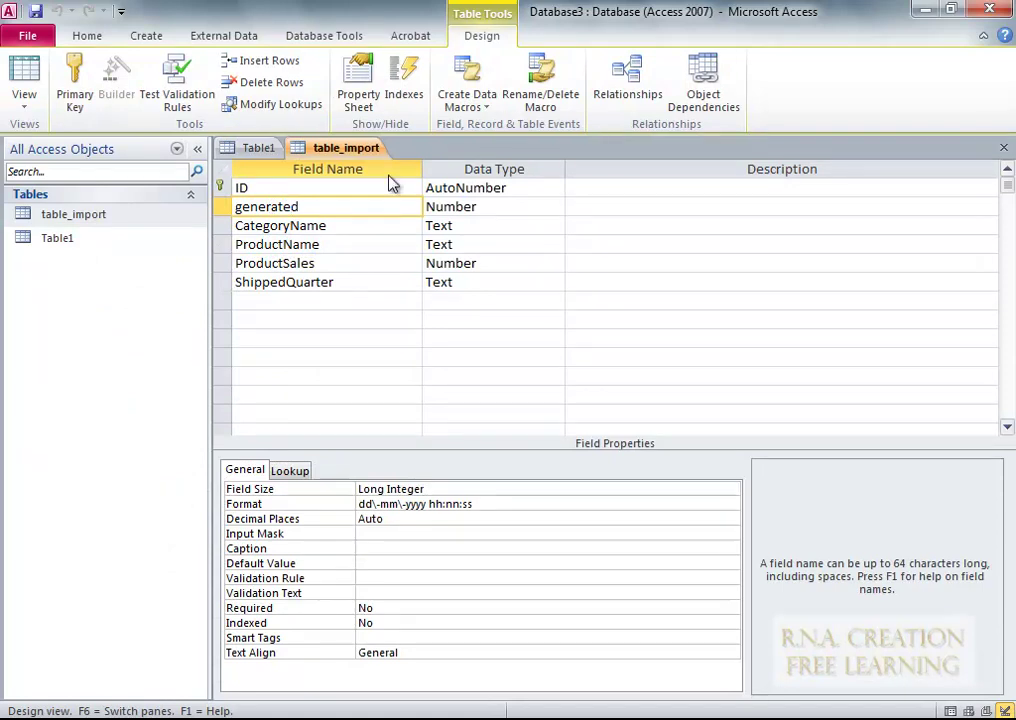
click(217, 206)
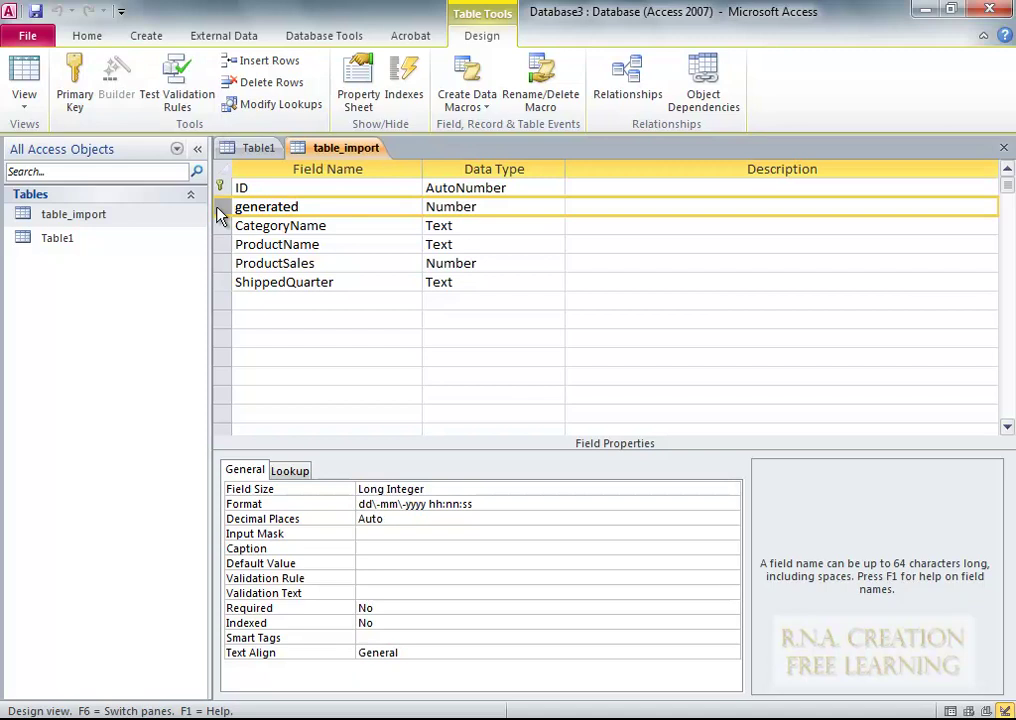
click(262, 83)
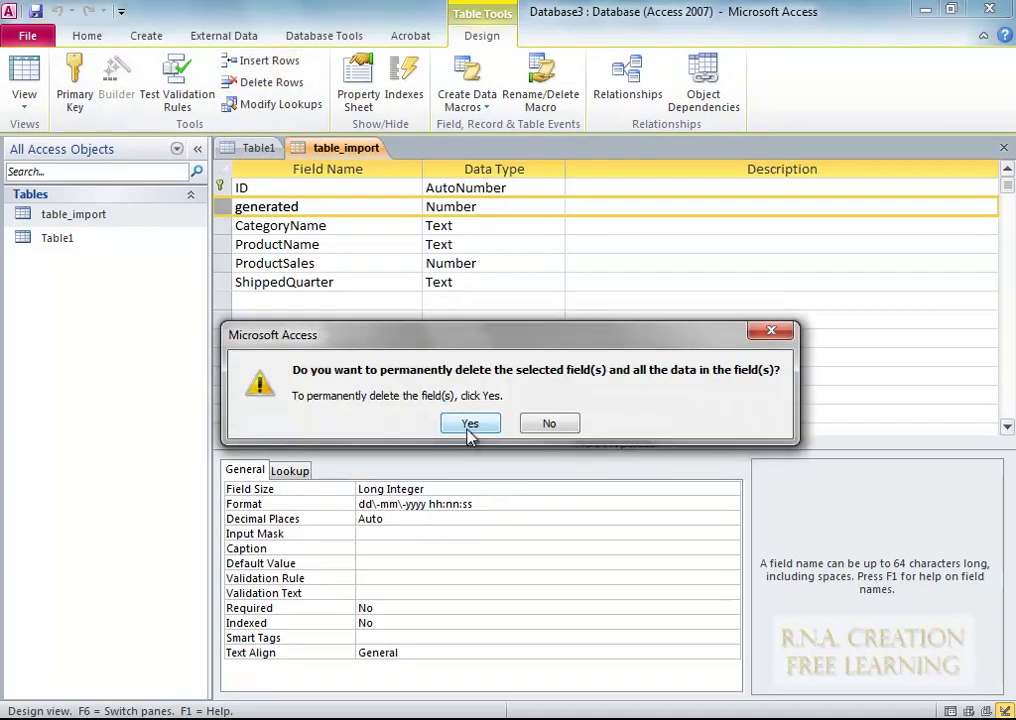
click(470, 424)
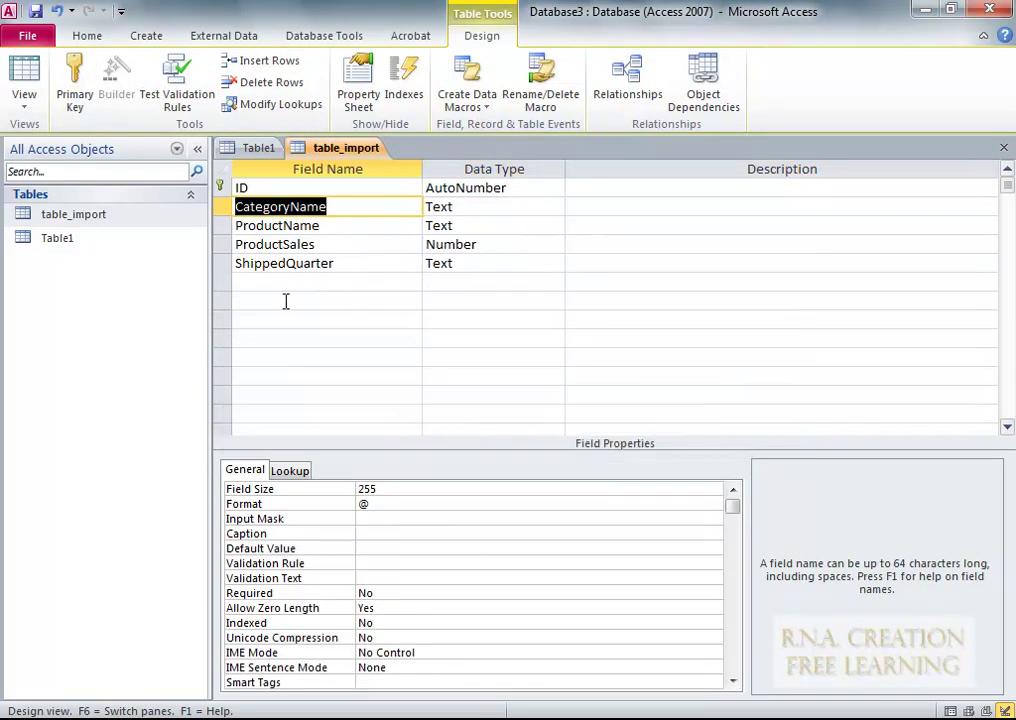
Step: Save and close the design of table_import, and reopen the table in Datasheet View
click(35, 11)
click(1004, 152)
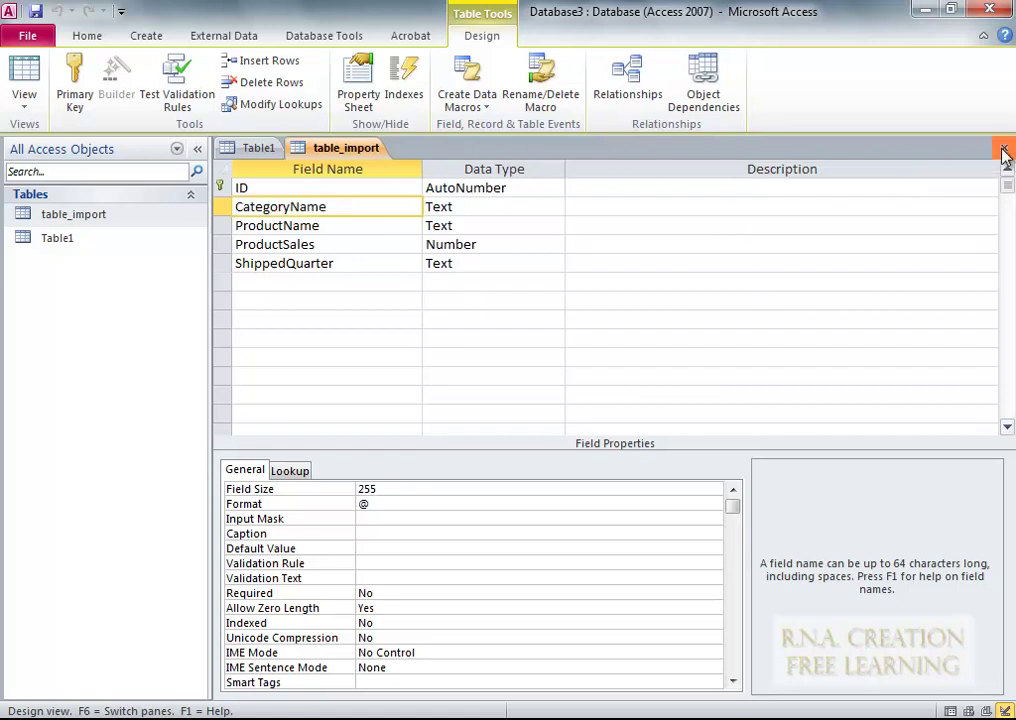
double_click(116, 219)
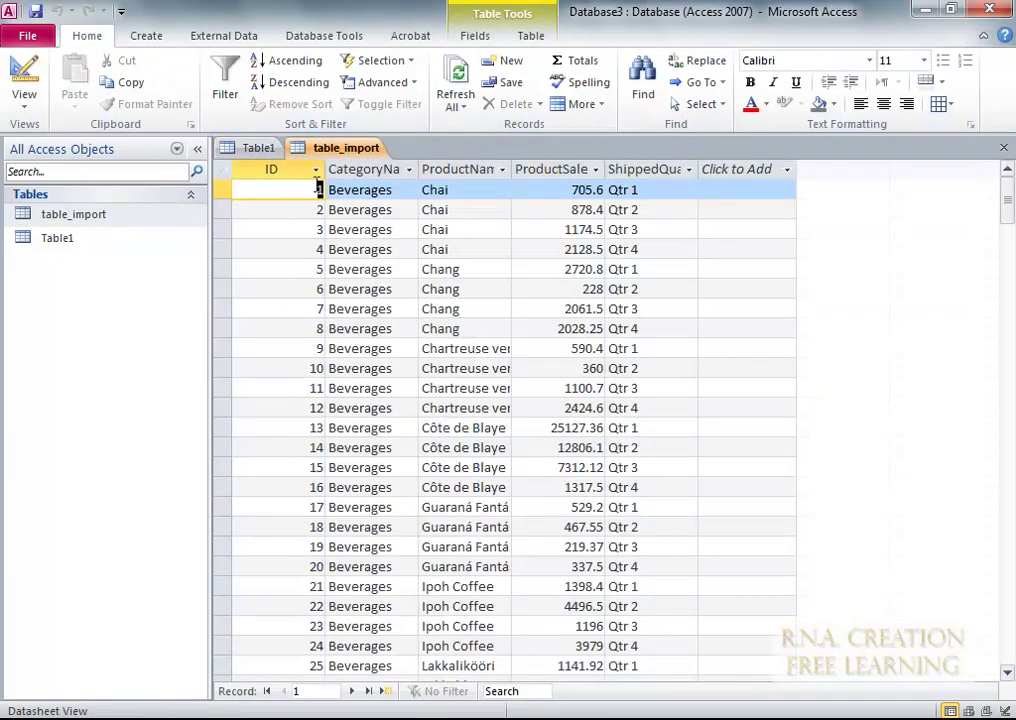